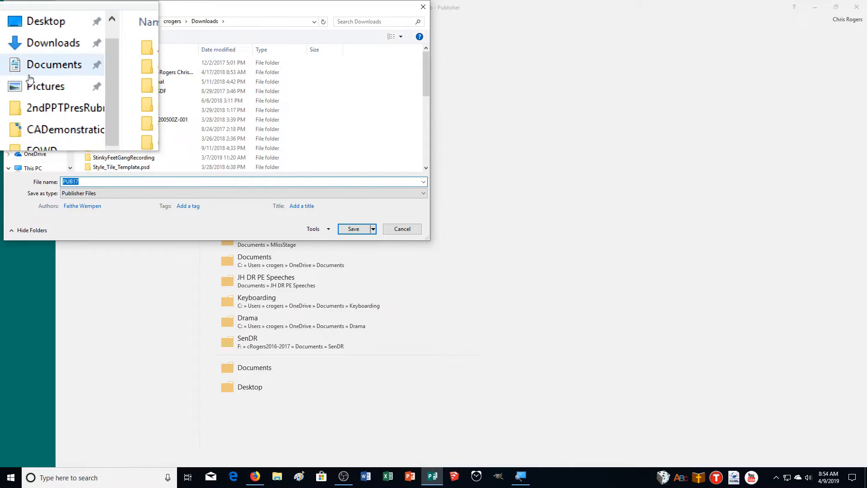
Save the publication as 17FLYER_MR in the CADemonstration2 folder under Documents.
click(31, 72)
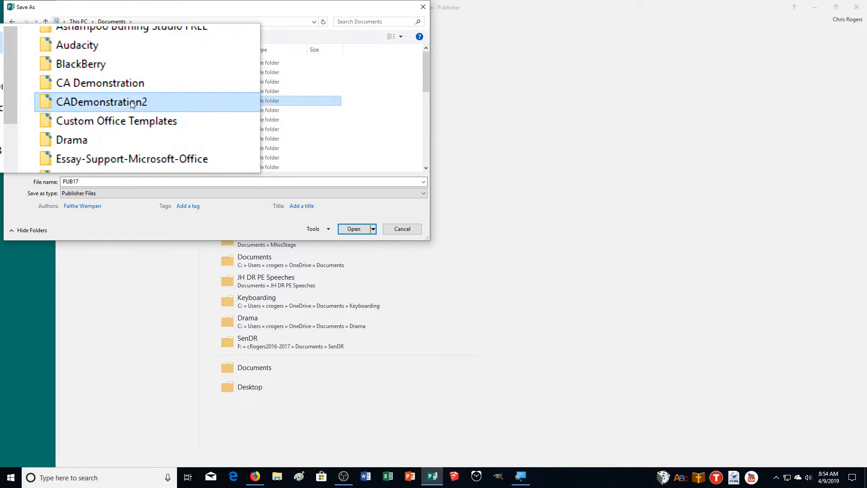
double_click(129, 100)
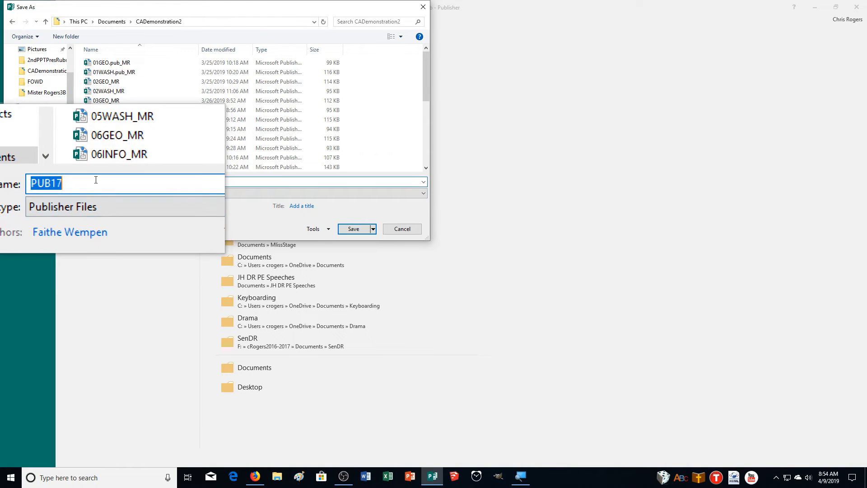
text(17FLYER_MR)
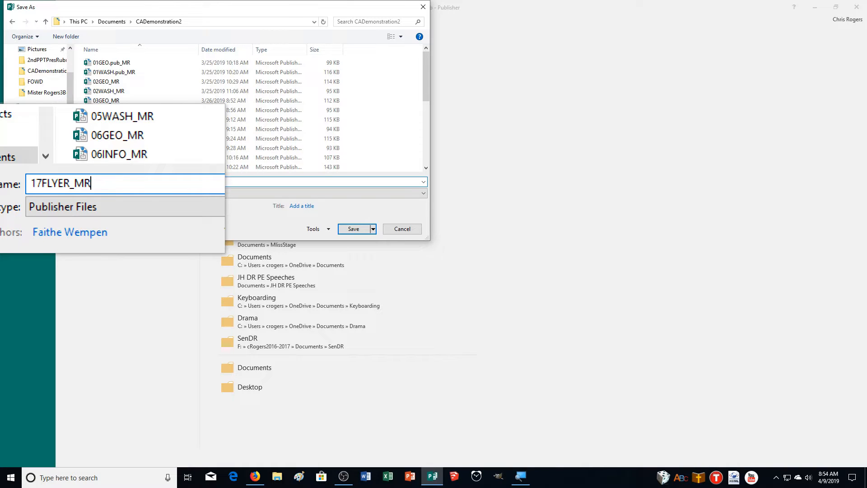
key(Return)
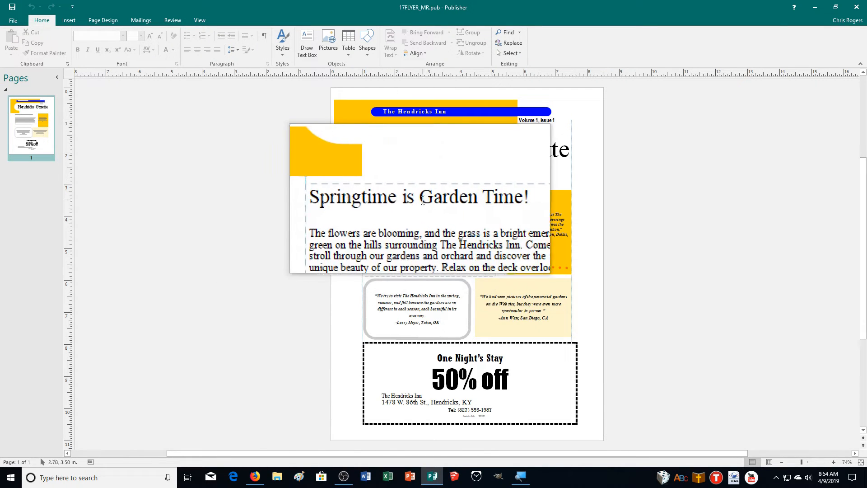
Make the "Springtime is Garden Time!" heading bold and colour it standard light blue.
click(831, 461)
click(831, 461)
click(831, 461)
click(831, 462)
click(831, 462)
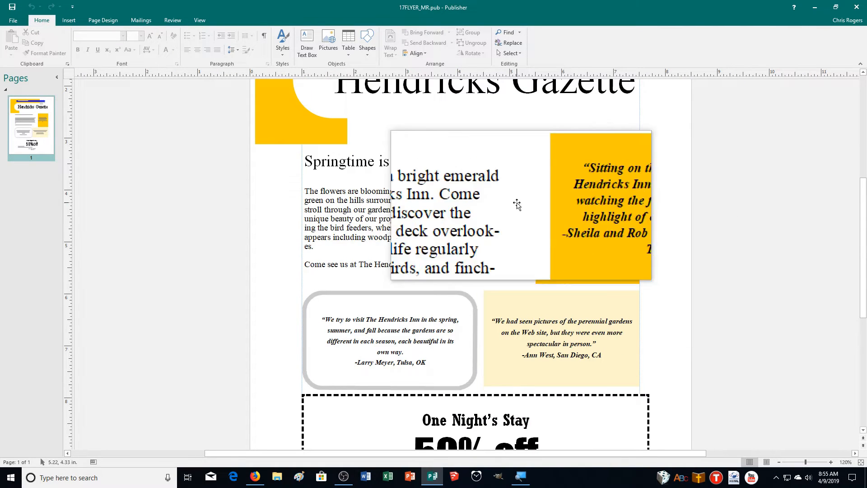
drag(481, 161, 337, 168)
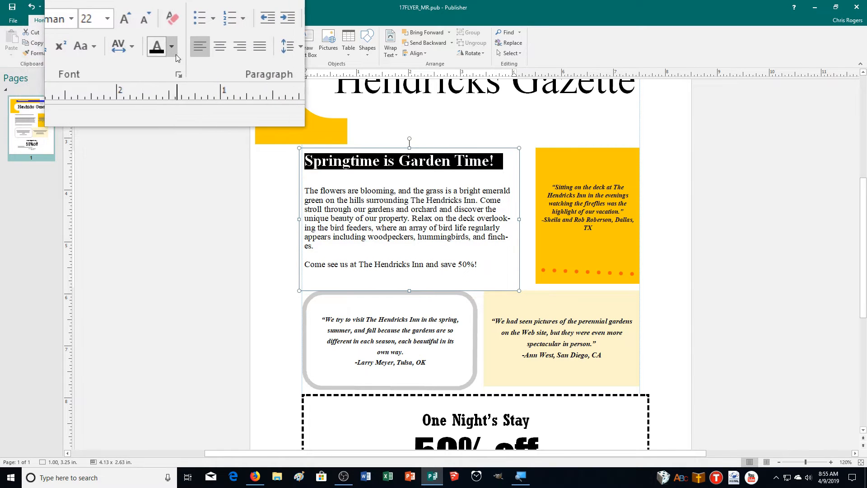
click(175, 54)
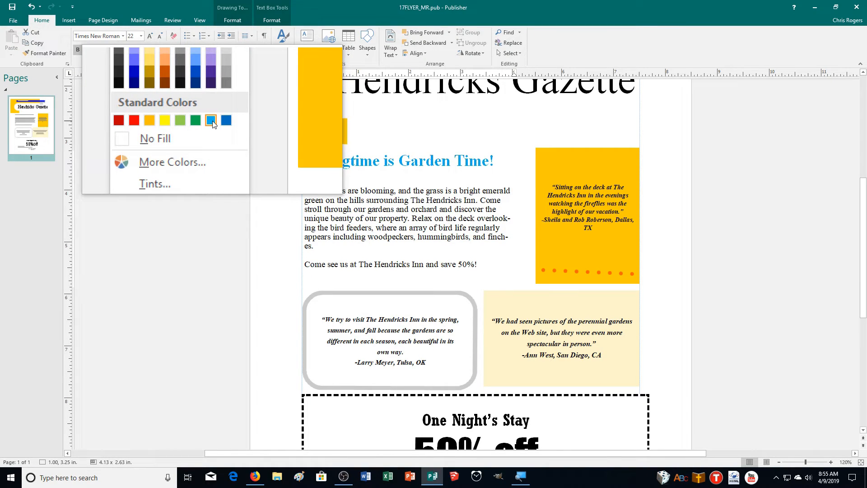
click(212, 122)
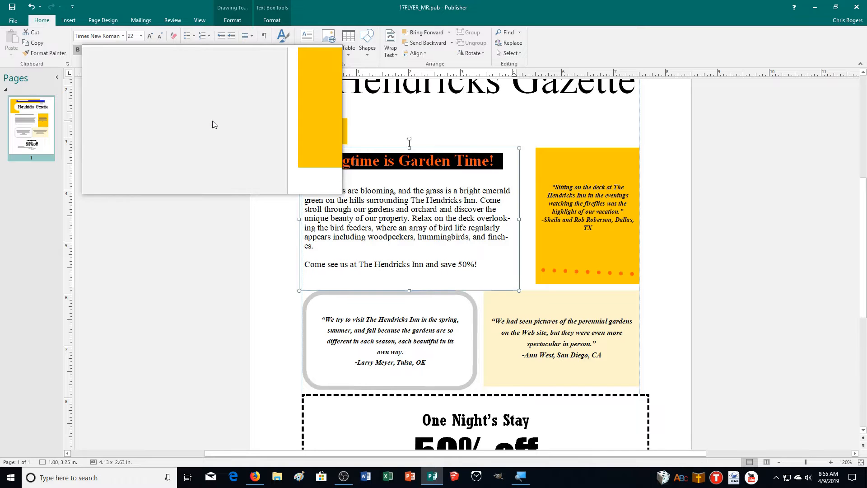
click(401, 193)
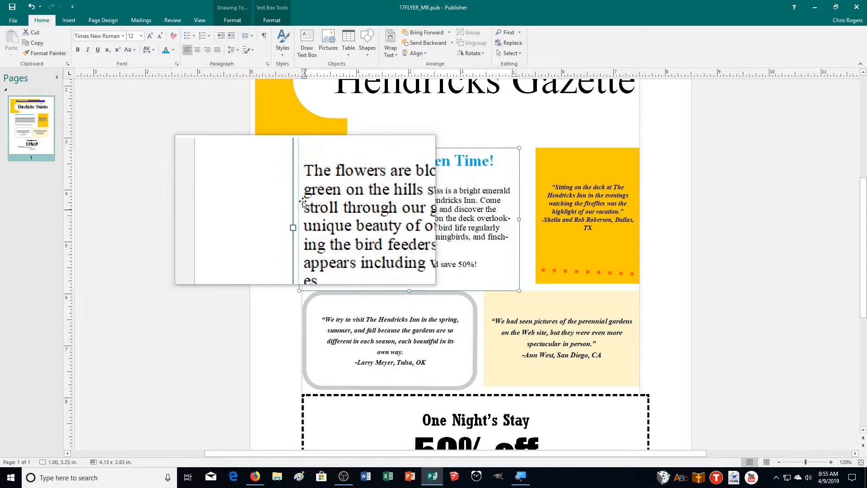
Format all body text below the "Springtime is Garden Time!" heading in Arial, 11 pt.
drag(306, 190, 441, 264)
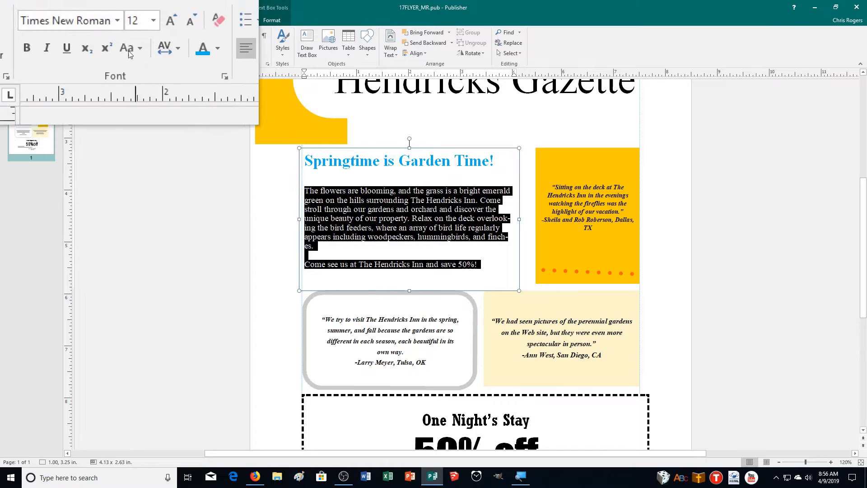
click(117, 40)
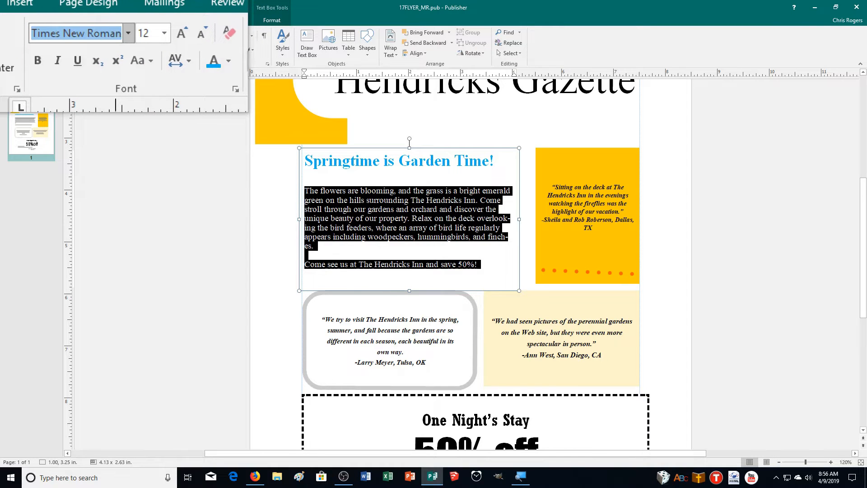
key(Return)
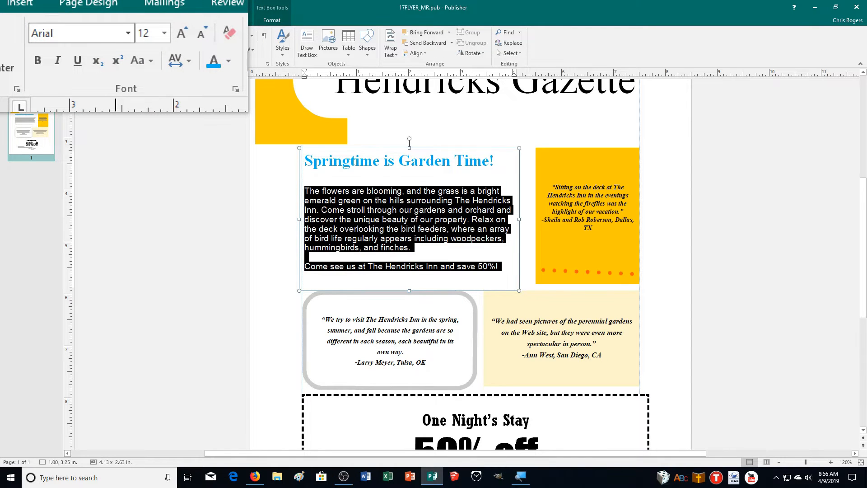
click(159, 33)
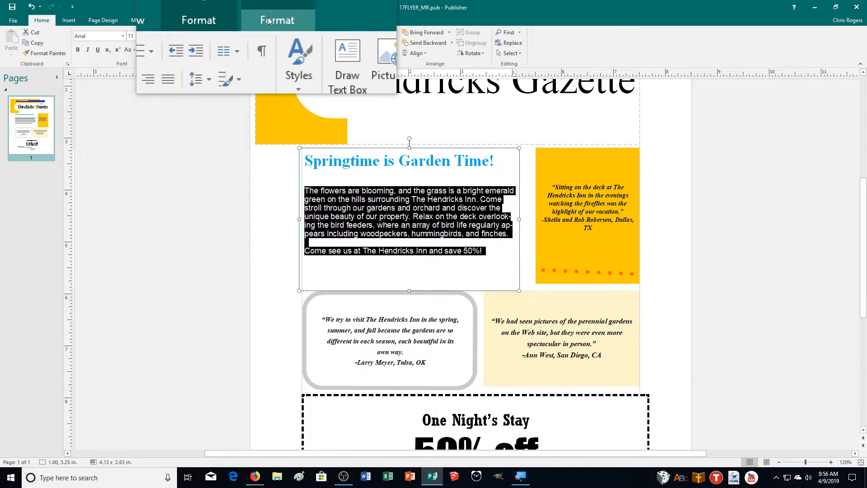
Stretch the selected body text to 110% scaling with custom character spacing.
click(269, 19)
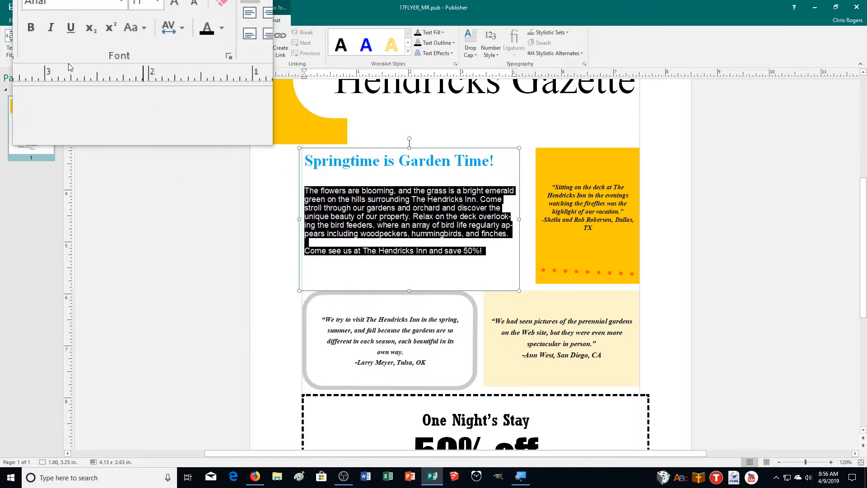
click(156, 49)
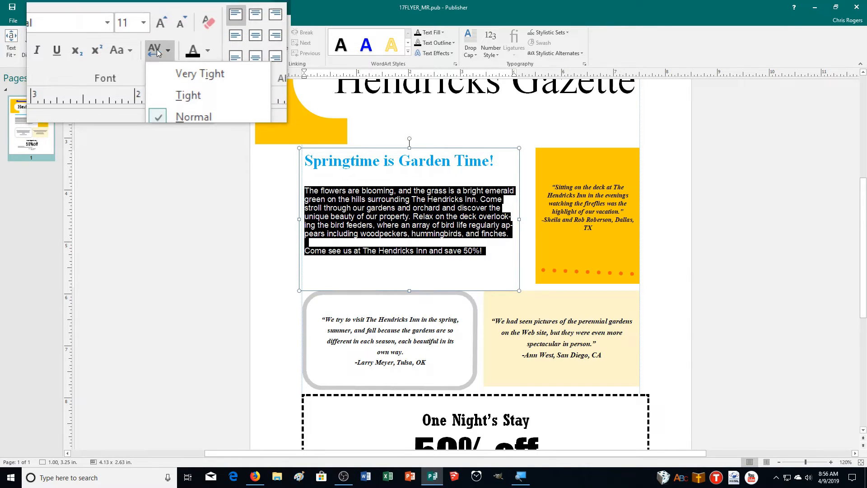
click(176, 117)
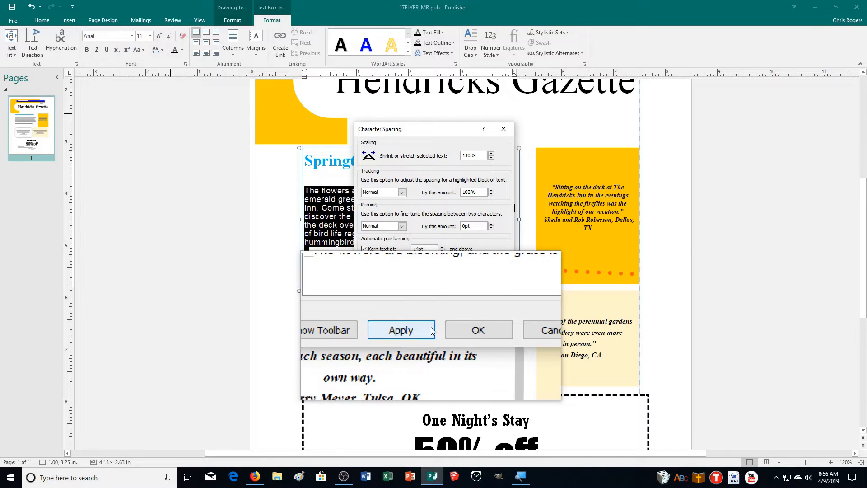
click(449, 332)
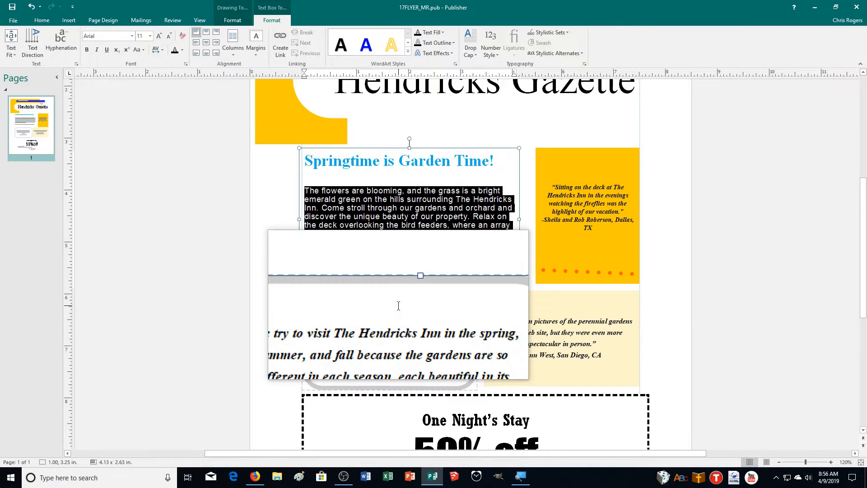
Add a dropped initial letter to the paragraph starting "The flowers are blooming" and set its size to 2 lines high.
click(419, 246)
drag(420, 245, 311, 190)
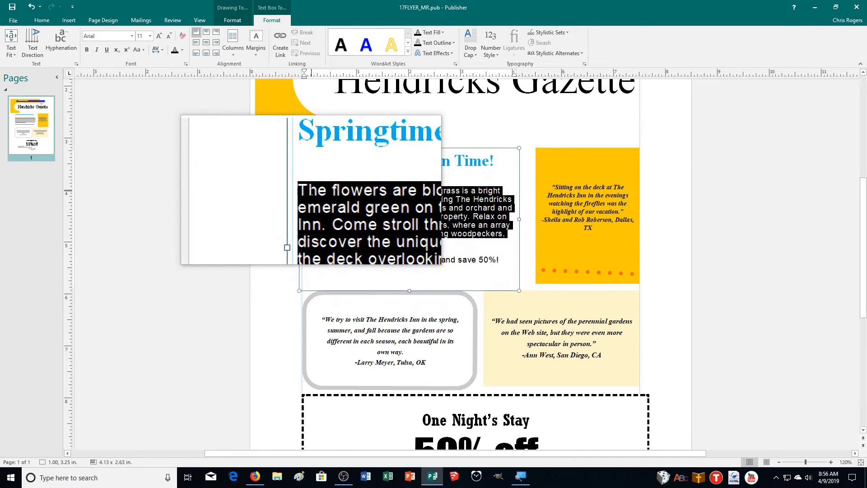
click(471, 40)
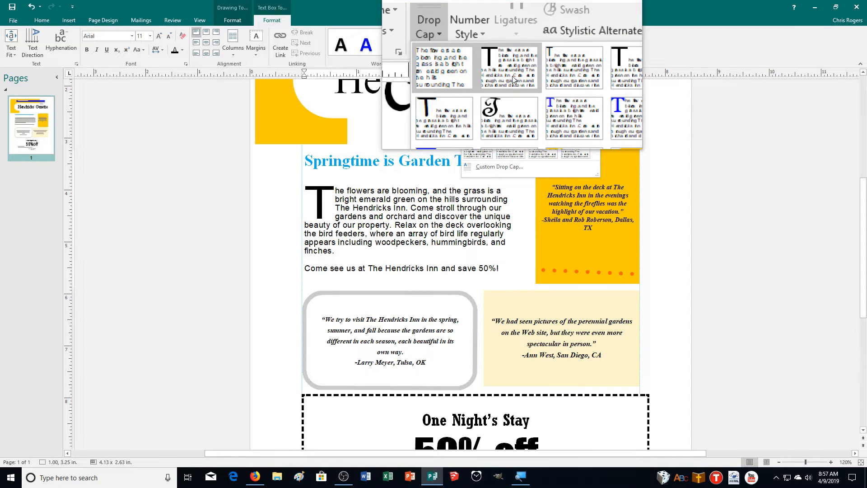
click(512, 76)
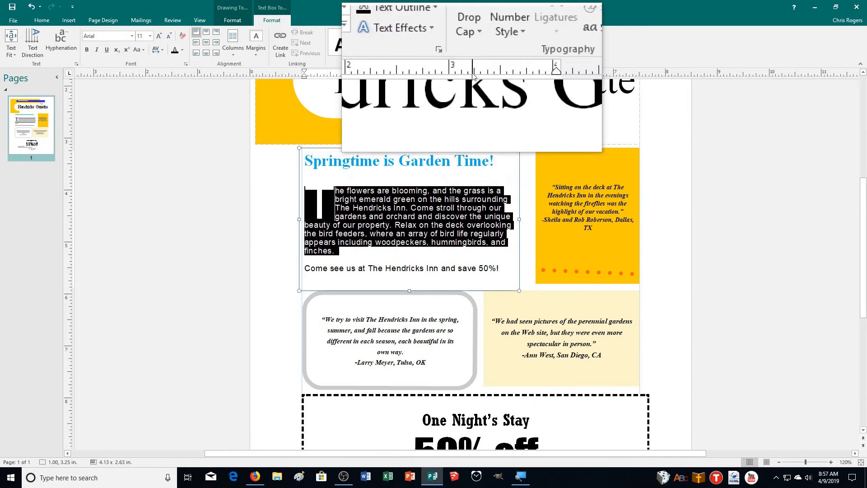
click(474, 52)
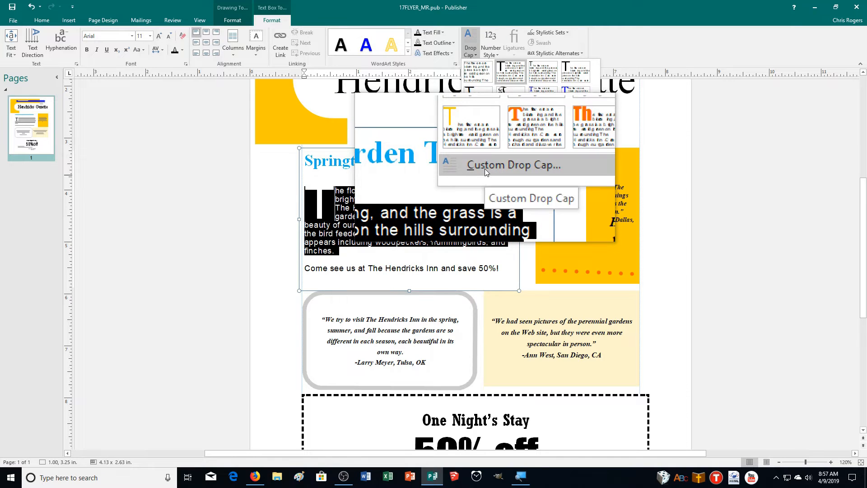
click(484, 169)
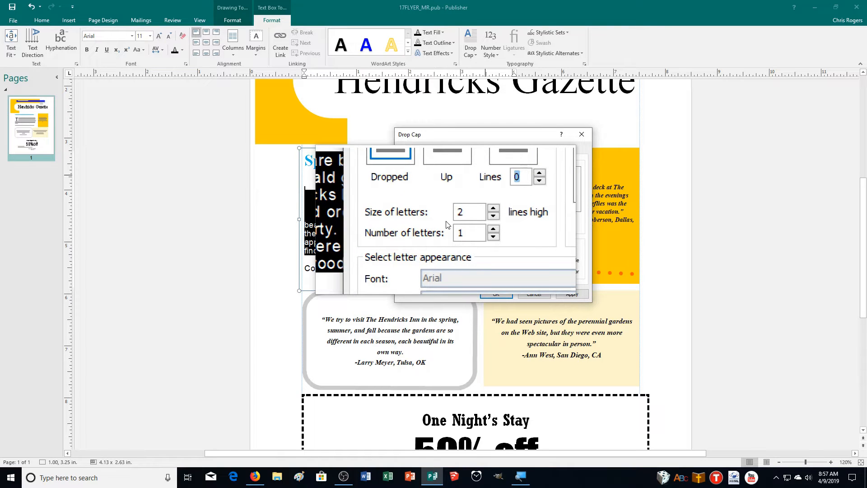
click(499, 295)
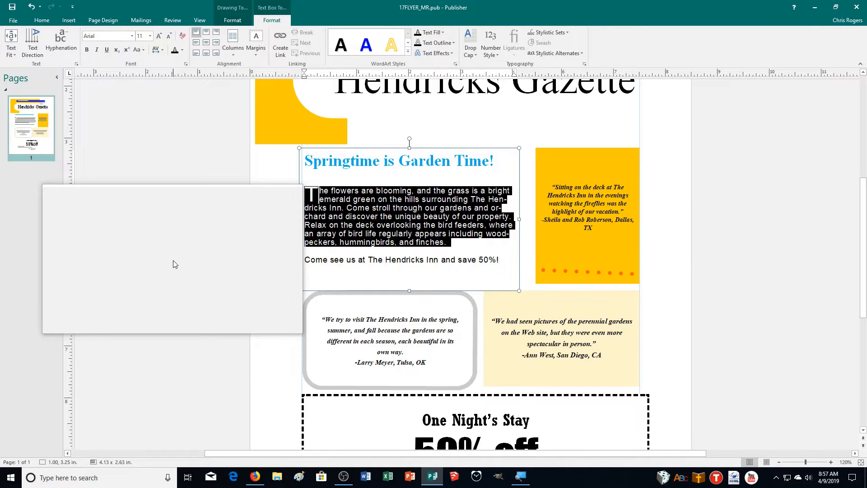
Remove bold and italic from the whole quotation in the grey rounded-border box.
scroll(175, 264, down, 3)
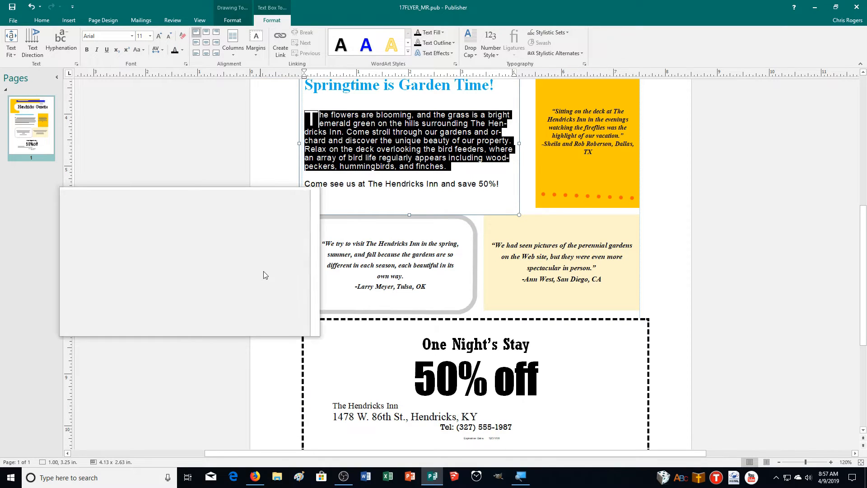
drag(434, 287, 317, 243)
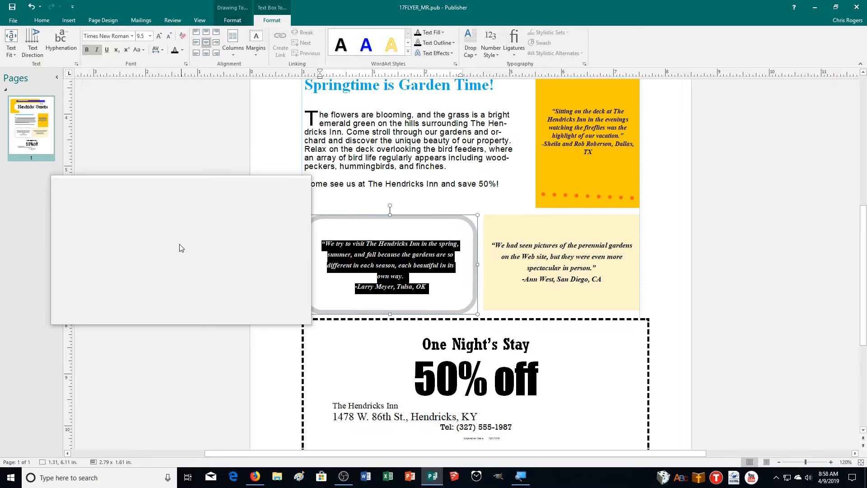
click(87, 49)
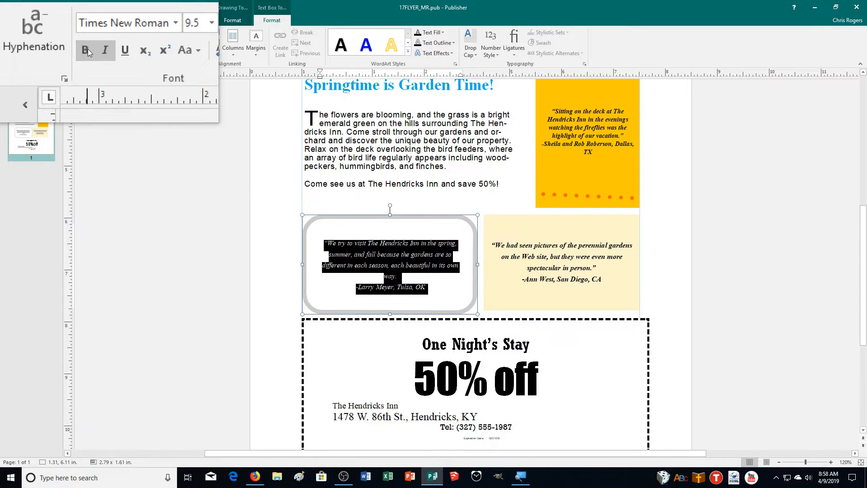
click(98, 53)
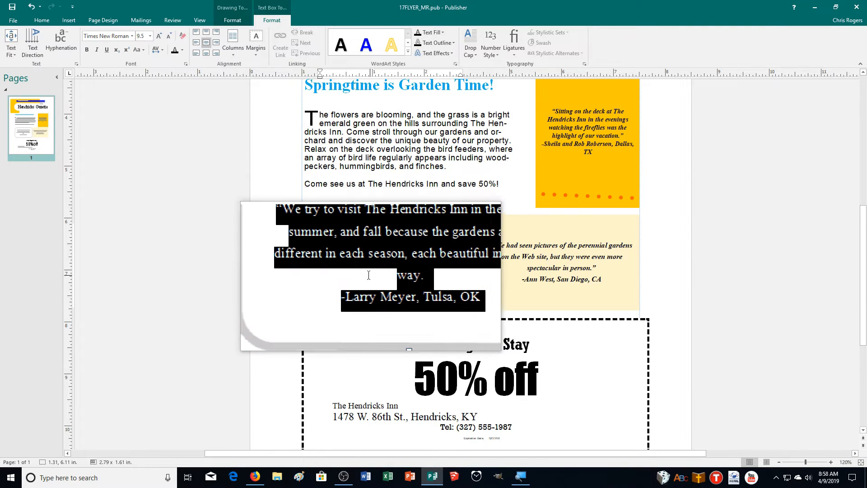
Colour the quotation in the rounded-border box dark green, using a custom font colour.
click(184, 52)
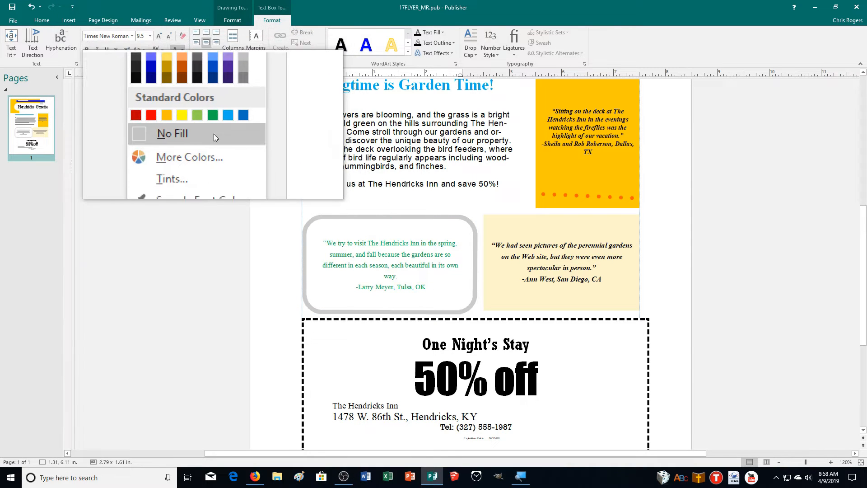
click(211, 144)
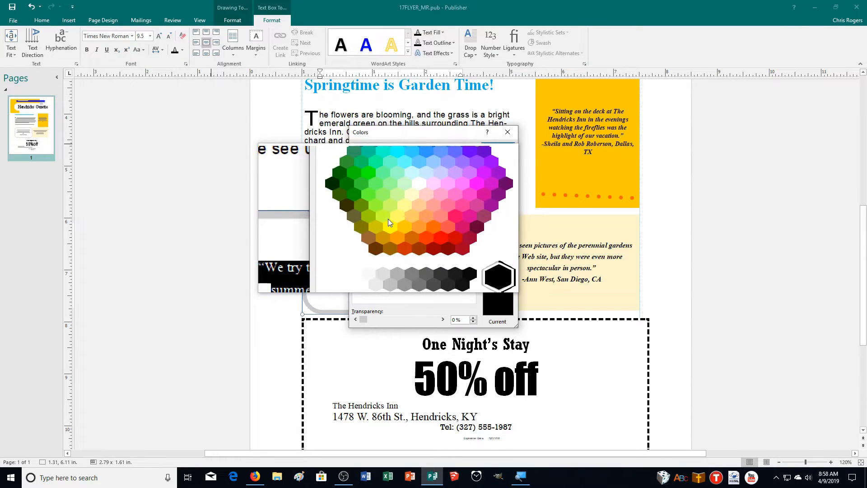
click(365, 198)
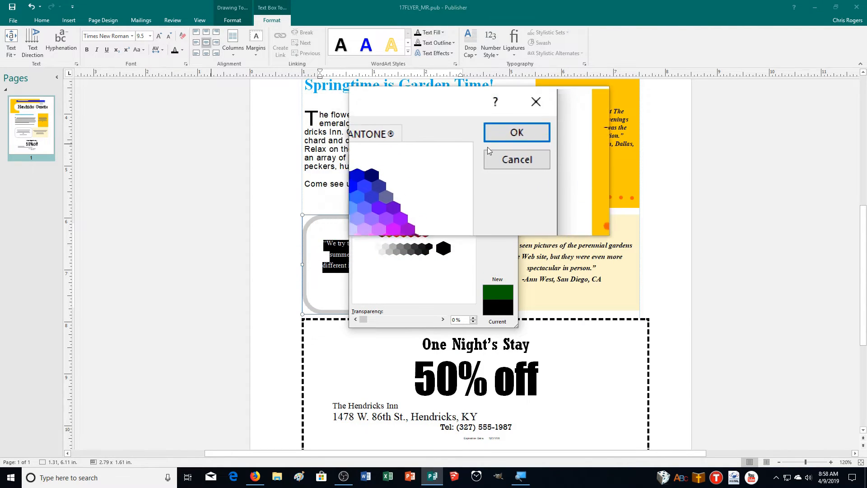
click(489, 146)
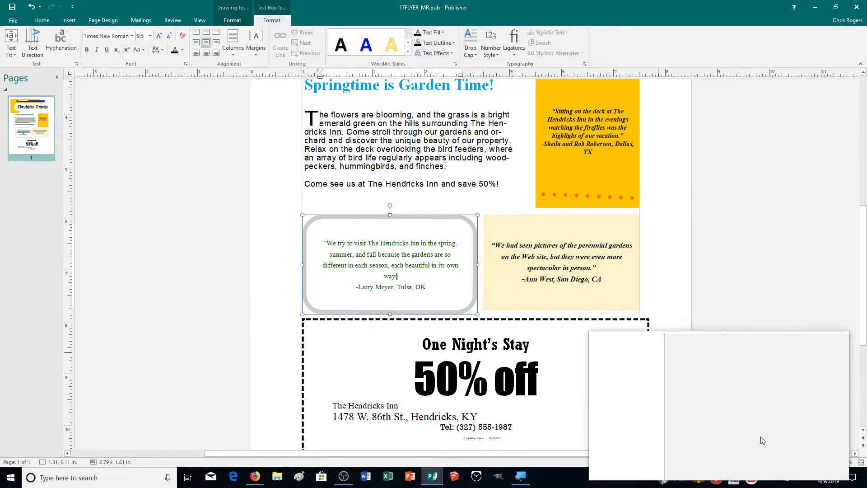
Zoom in to 200% on the "One Night's Stay 50% off" coupon at the end of the flyer.
click(831, 462)
click(831, 462)
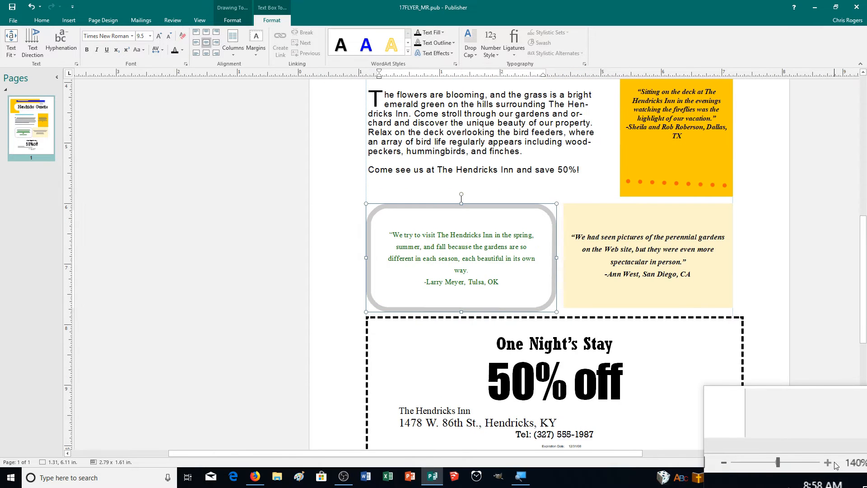
click(831, 462)
click(831, 462)
click(831, 462)
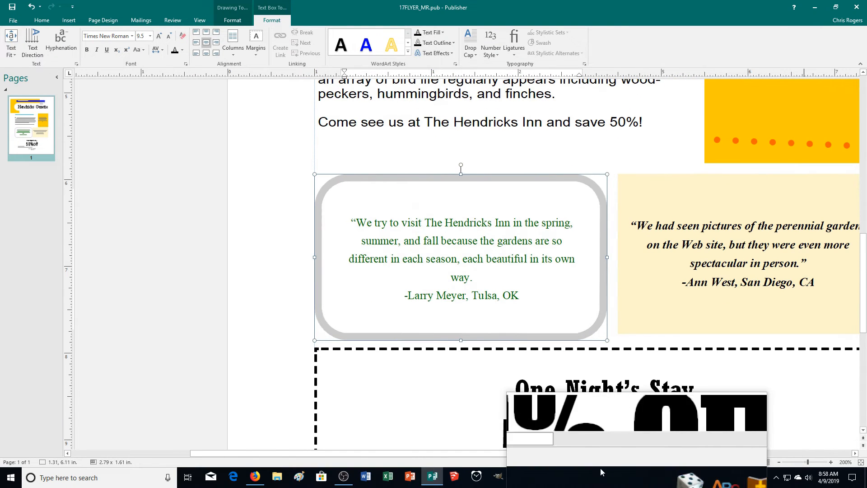
drag(576, 453, 661, 453)
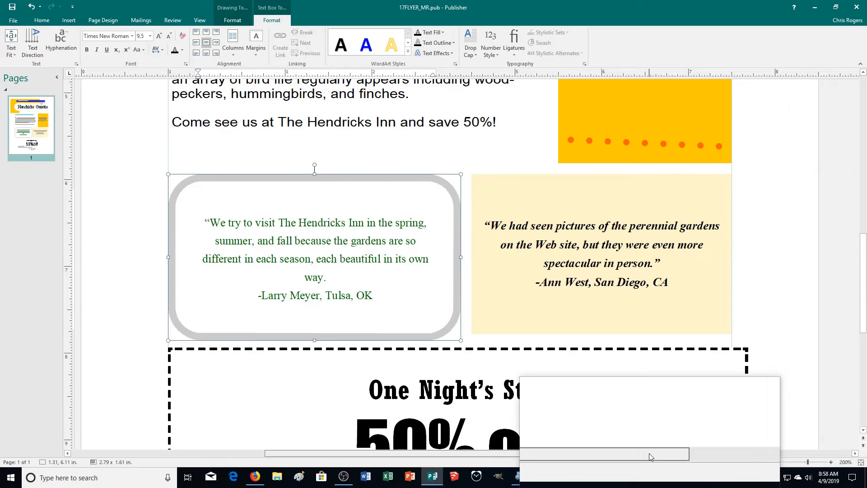
scroll(672, 310, down, 2)
scroll(672, 310, down, 2)
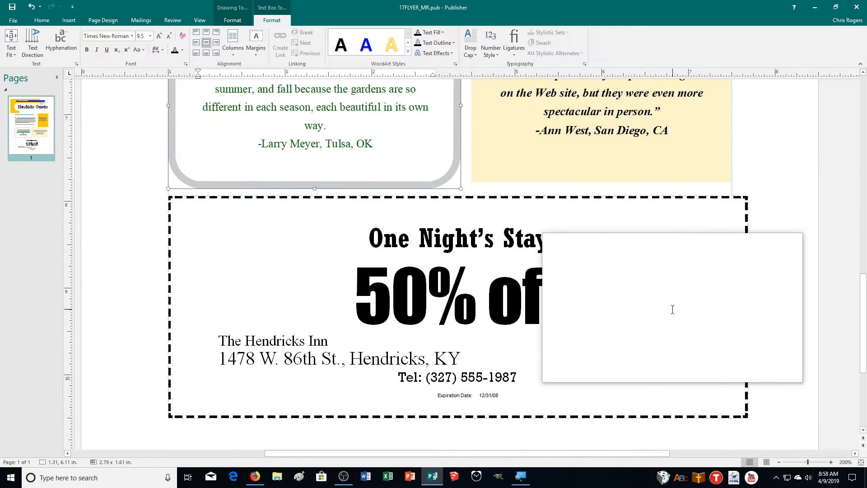